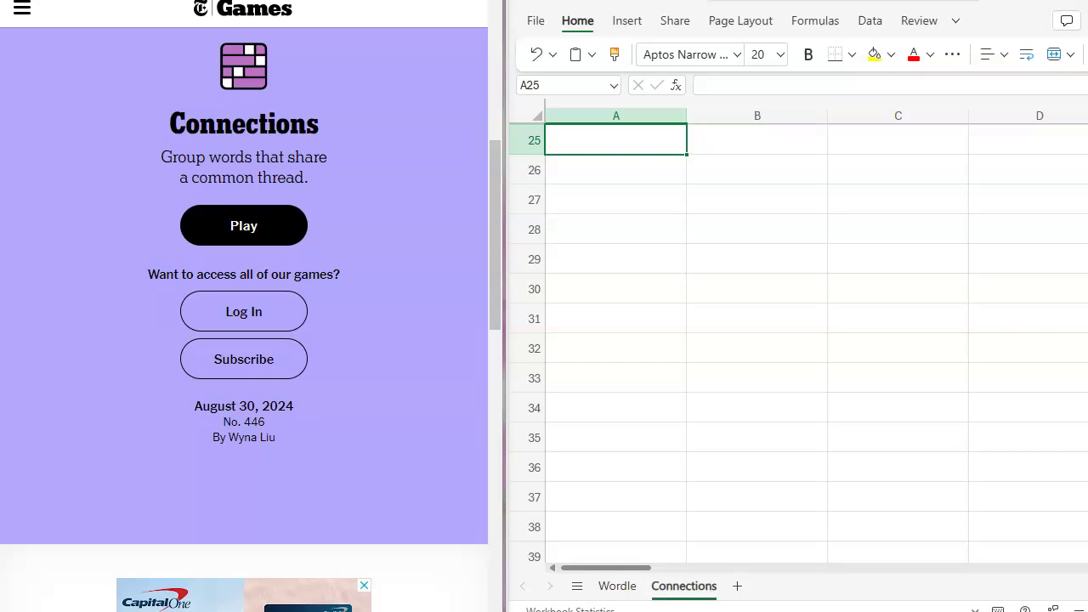
Start the August 30, 2024 Connections puzzle and shuffle its sixteen word tiles
left_click(195, 237)
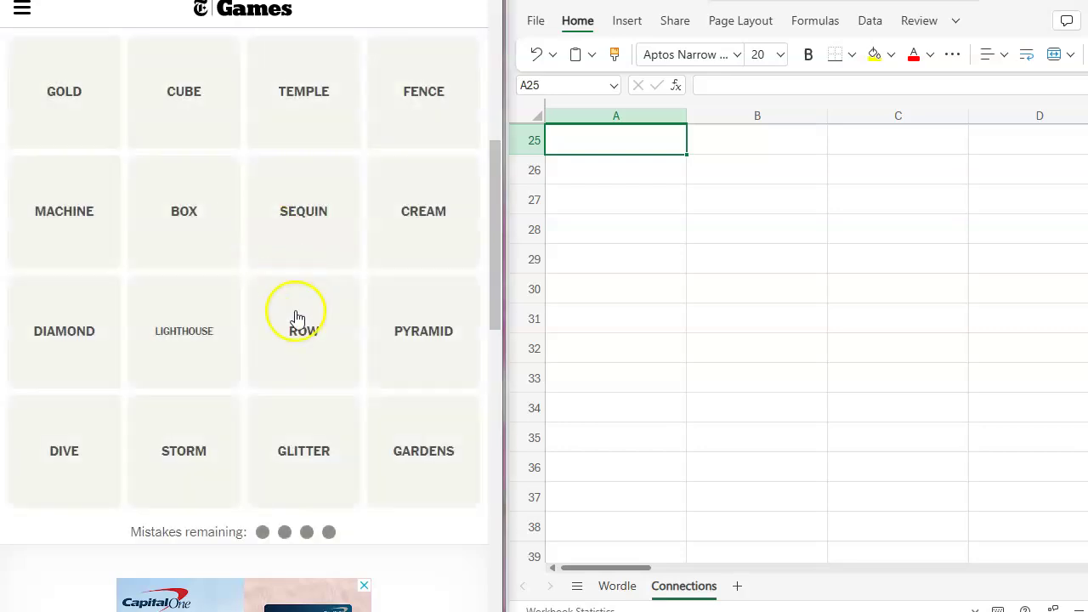
left_click(143, 579)
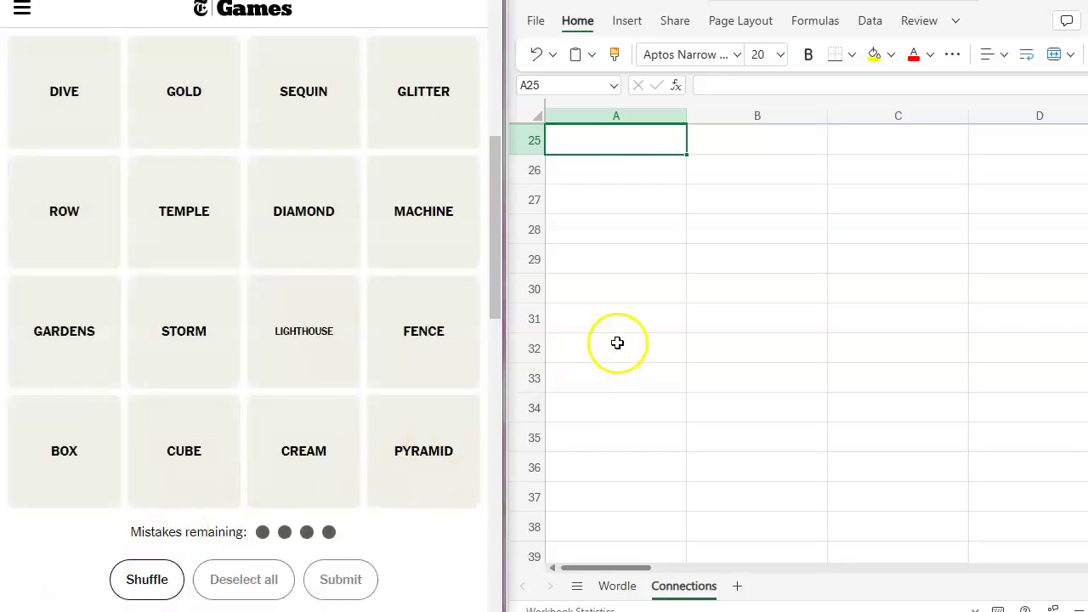
left_click(581, 142)
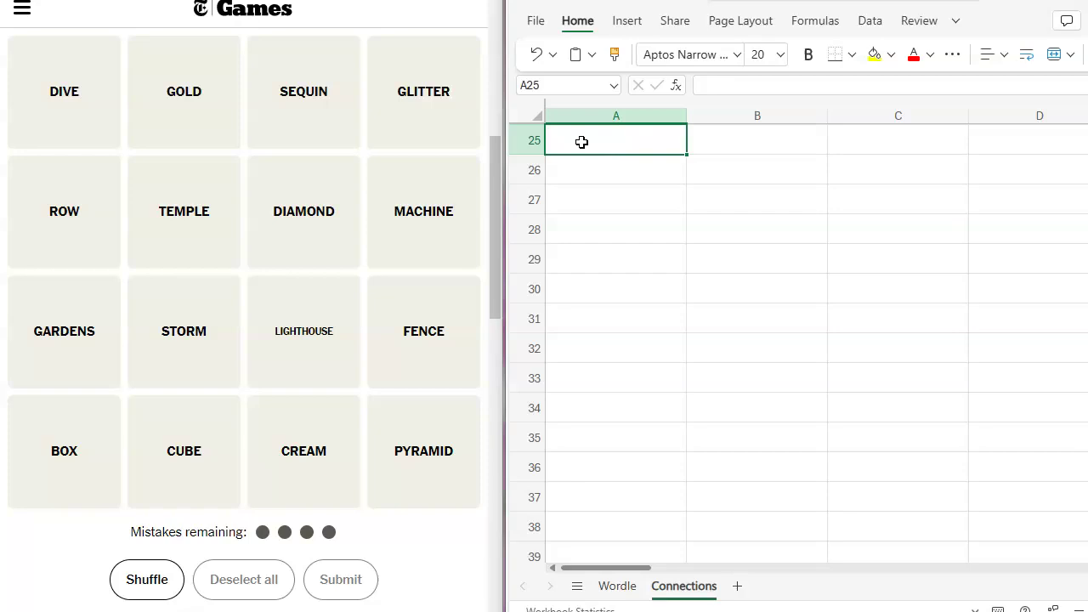
Enter GOLD in A25 and SEQUIN in A26, correcting the typos
type("go")
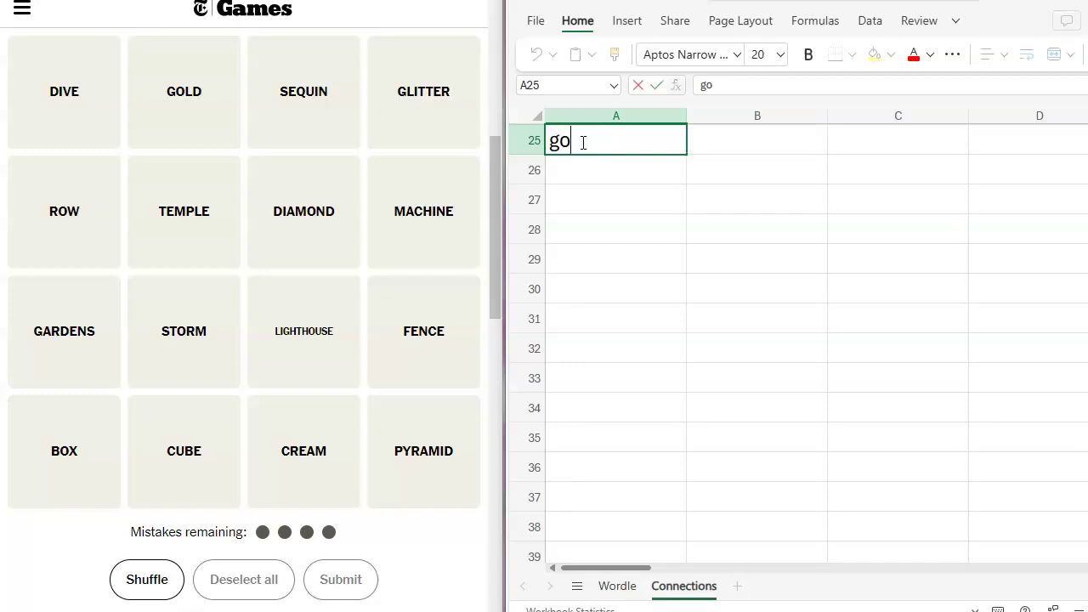
key("BackSpace")
key("BackSpace")
type("GOLD")
key("Return")
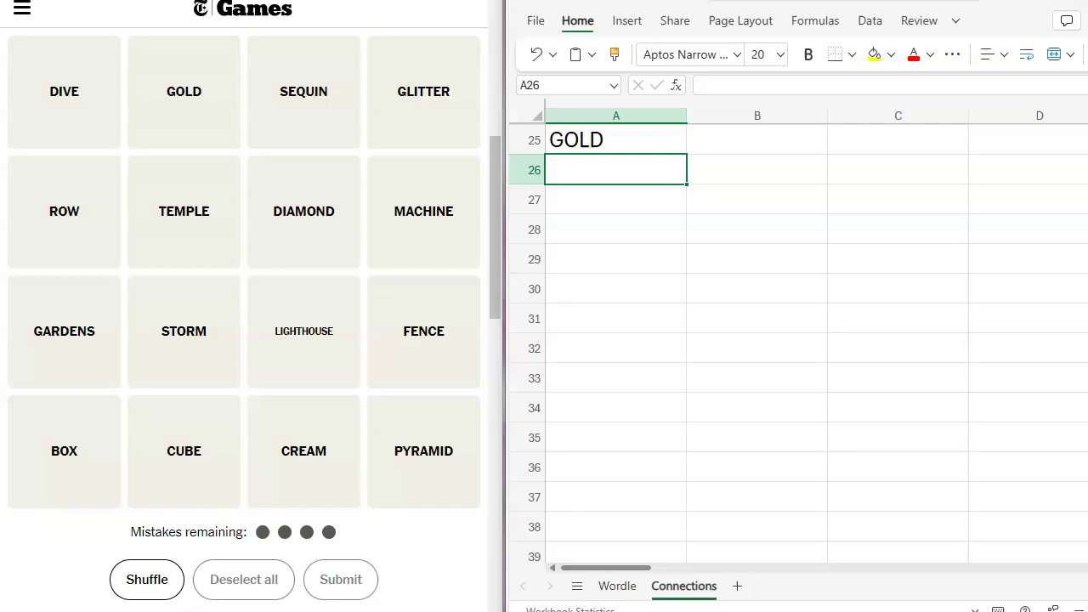
type("SQ")
key("BackSpace")
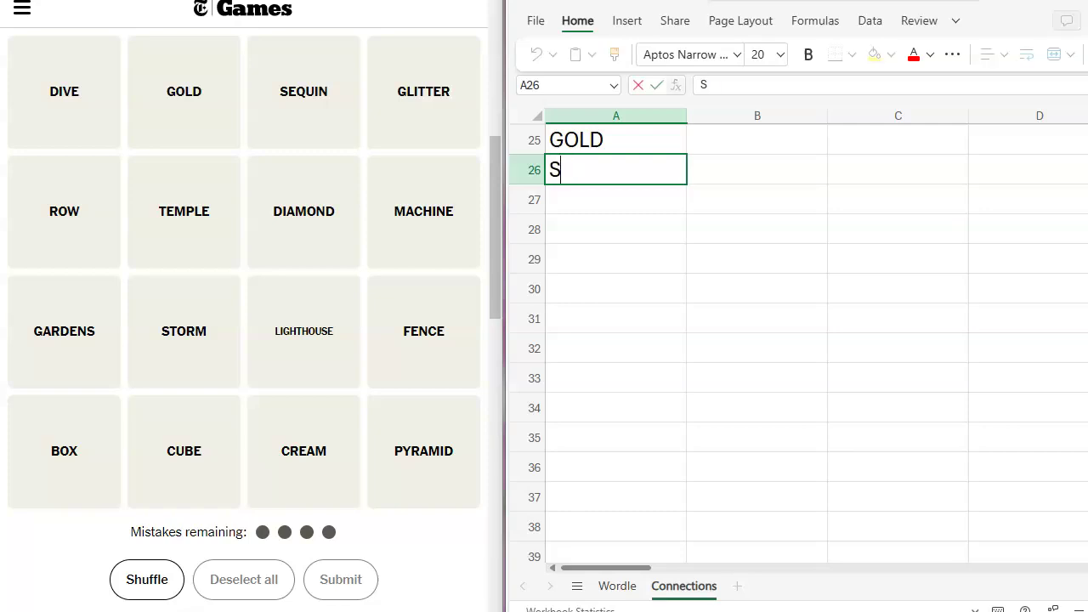
type("EQUIN")
key("Return")
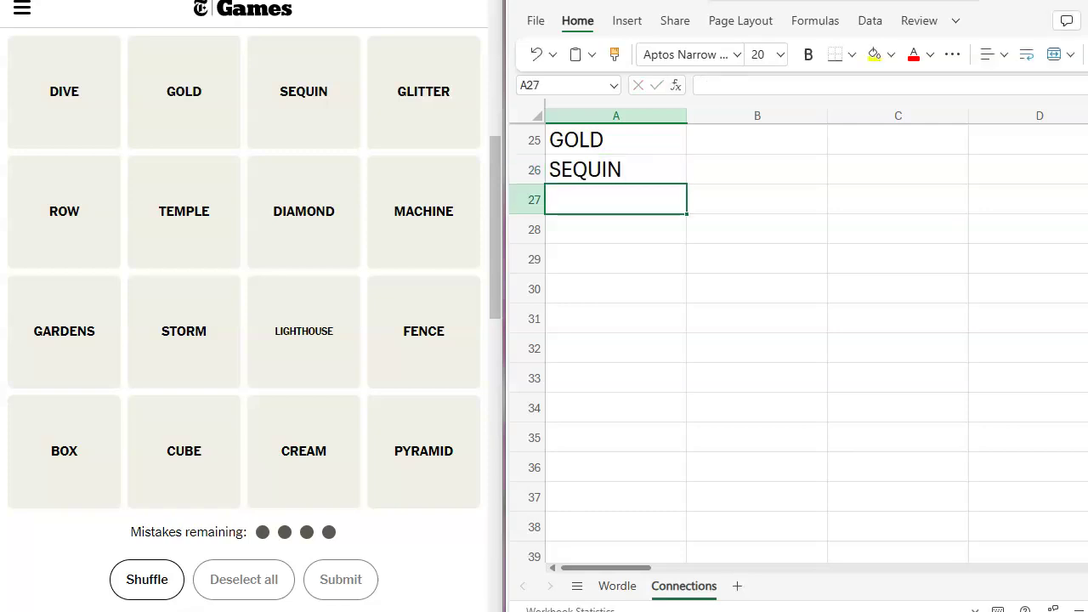
Type GLITTER into A27 after clearing the mistyped letters
type("FIRE")
key("BackSpace")
key("BackSpace")
key("BackSpace")
type("LI")
key("BackSpace")
key("BackSpace")
key("BackSpace")
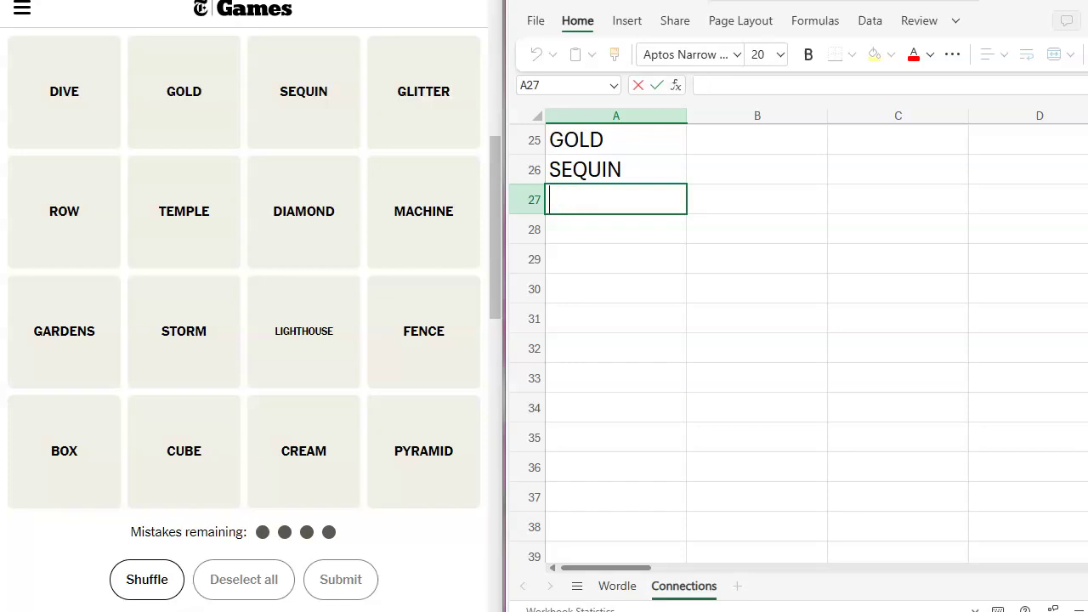
type("GLI")
type("TTER")
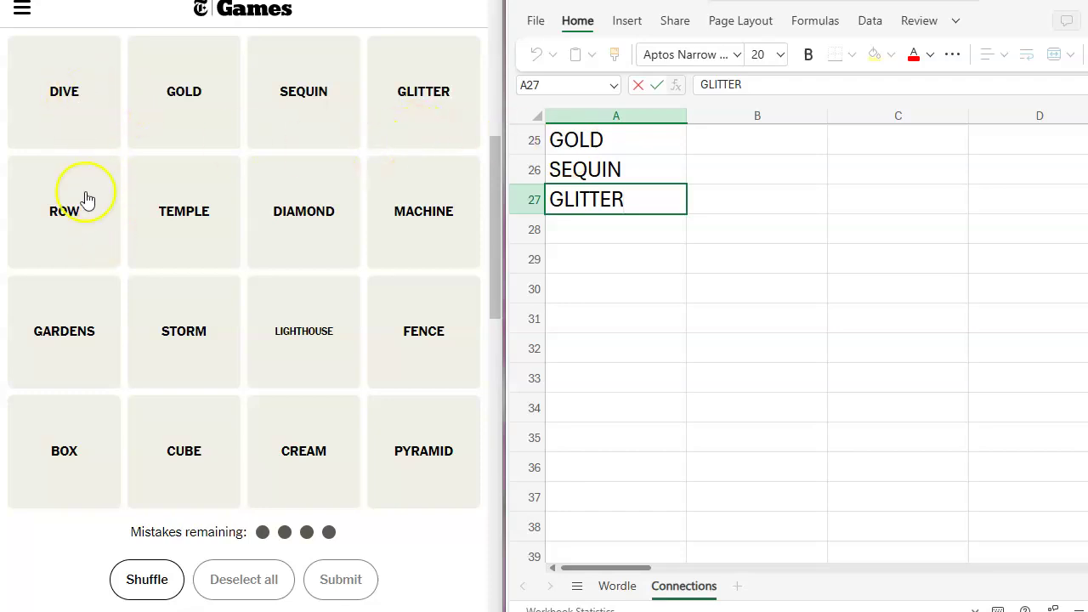
Enter DIVE and ROW in B25–B26, and DIAMOND in A28
left_click(714, 143)
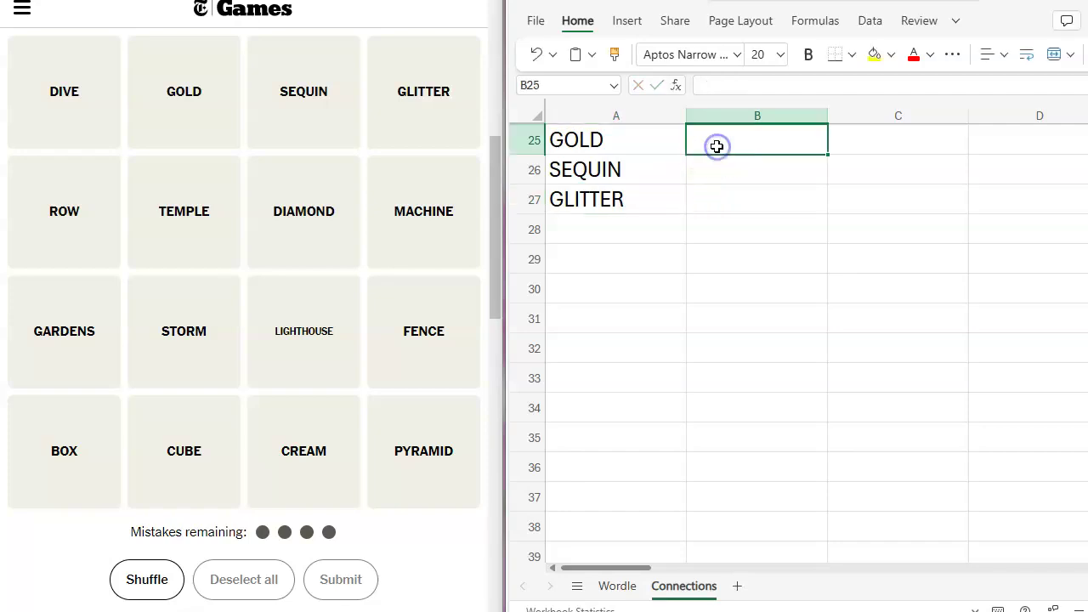
type("DIVE")
key("Return")
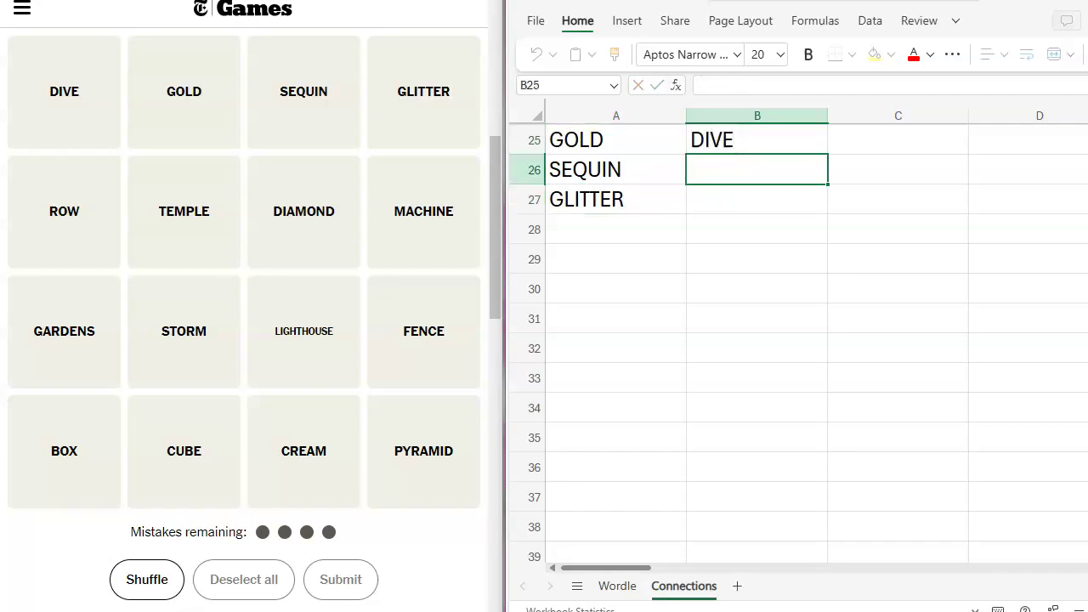
type("ROW")
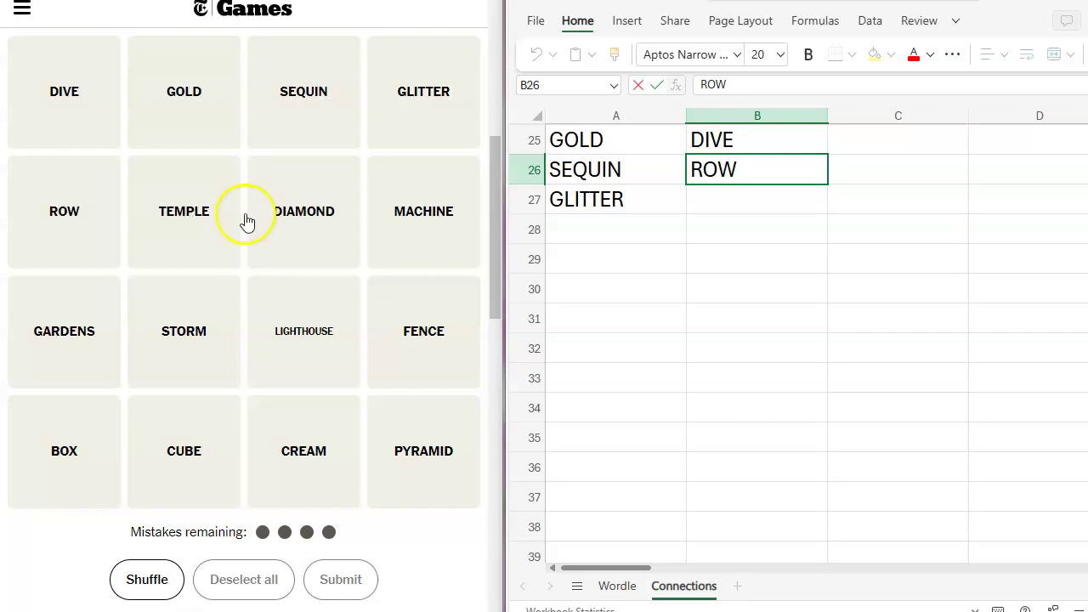
left_click(600, 234)
type("DIAMOND")
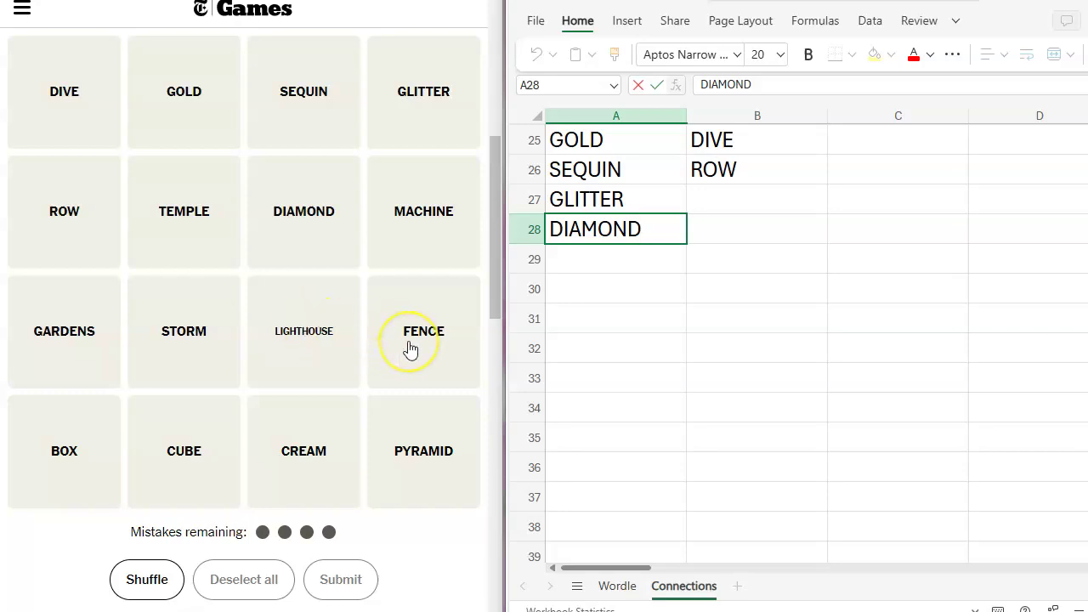
Enter FENCE in B27 and BOX in B28
left_click(725, 205)
type("FENCE")
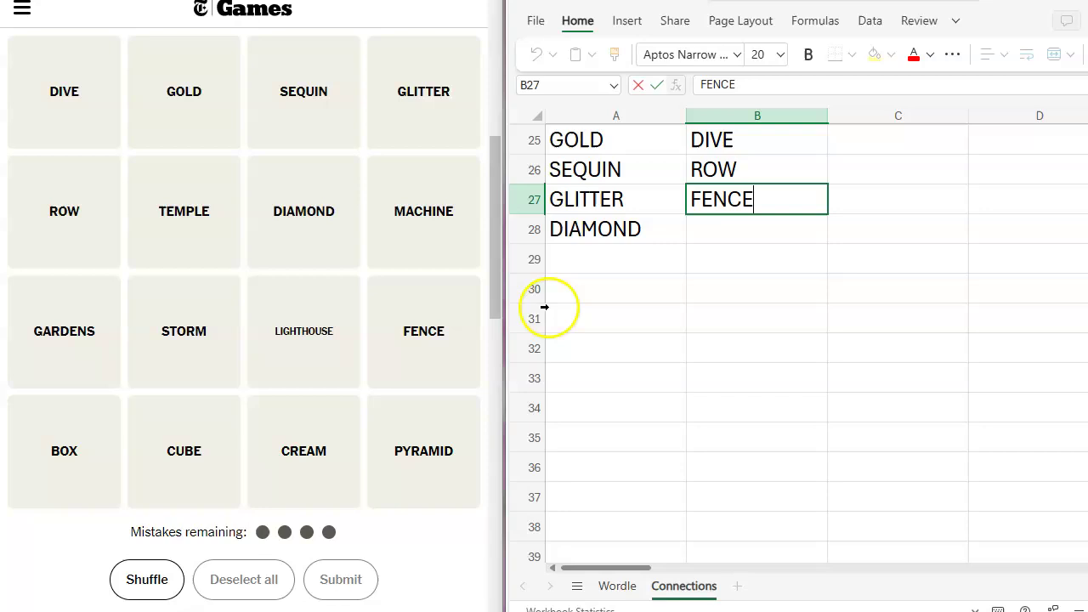
left_click(757, 245)
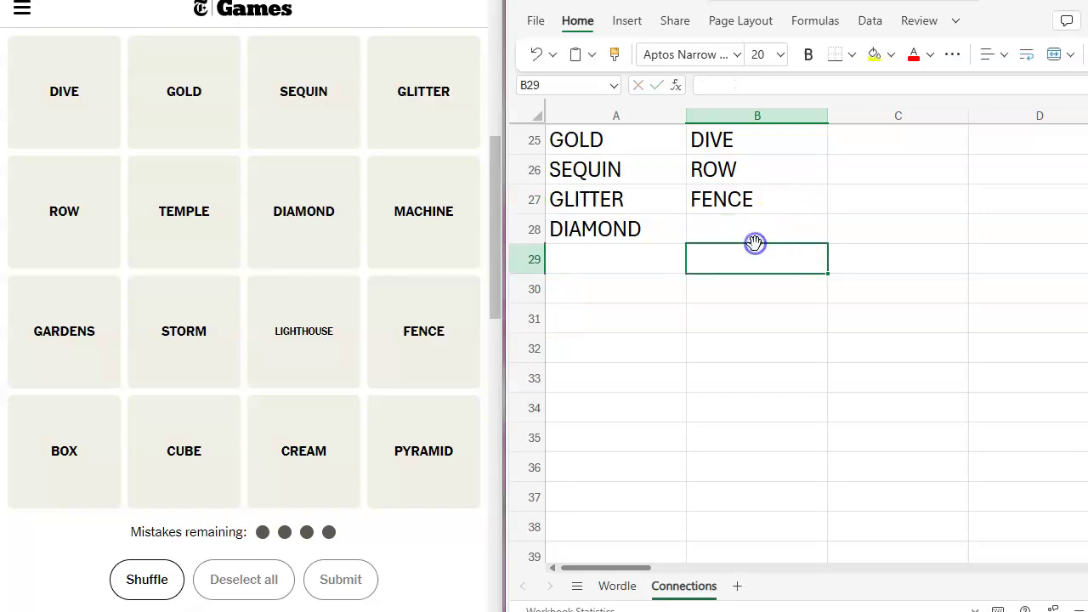
left_click(779, 229)
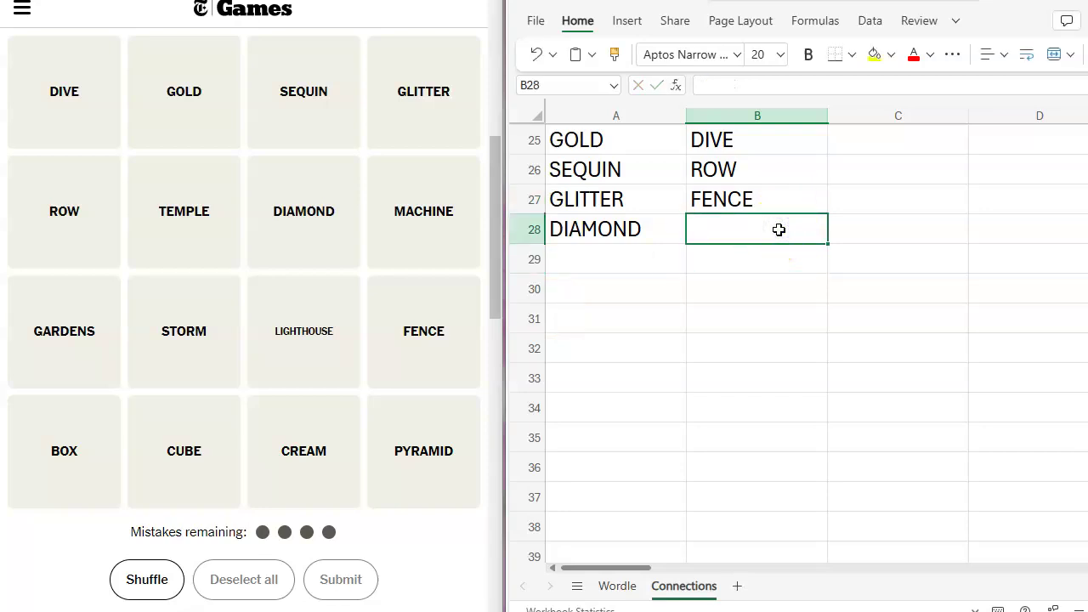
type("BOX")
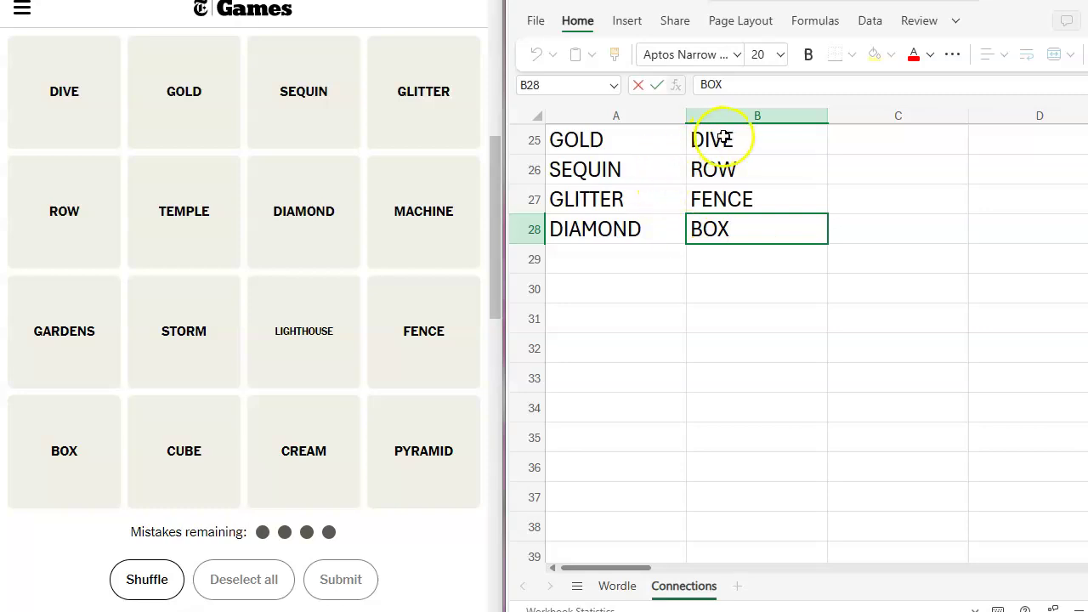
left_click(749, 323)
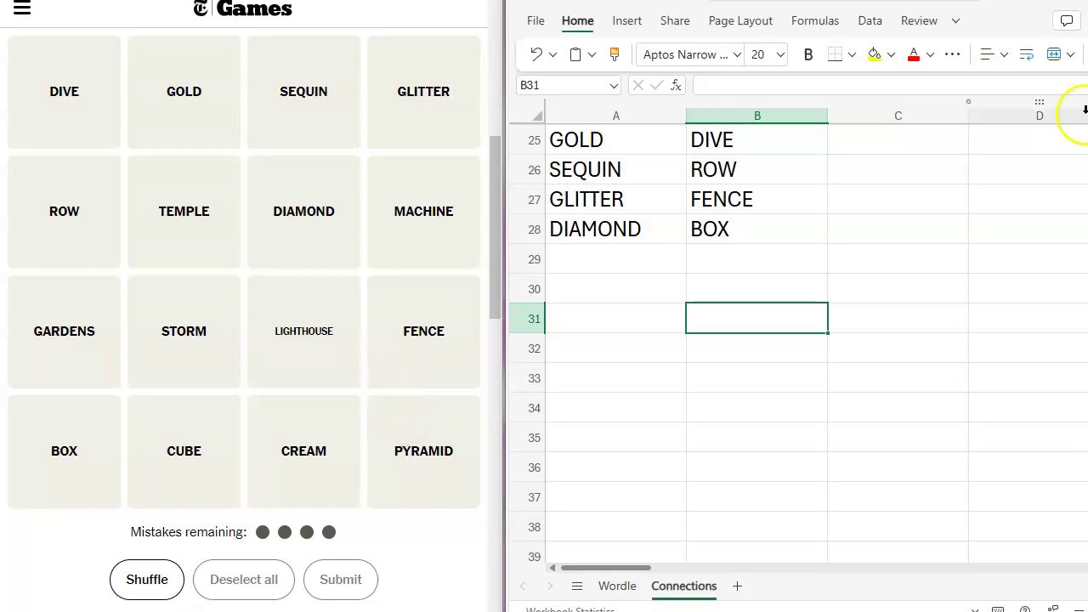
Enter TEMPLE, GARDENS, LIGHTHOUSE and PRYAMID in C25–C28
left_click(853, 147)
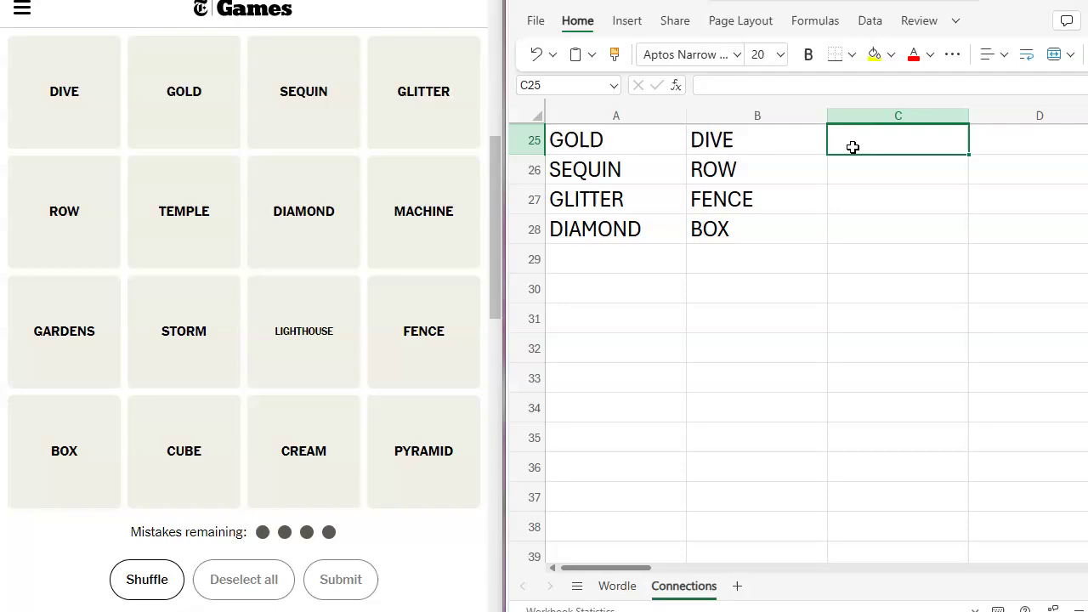
type("TEMPLE")
key("Return")
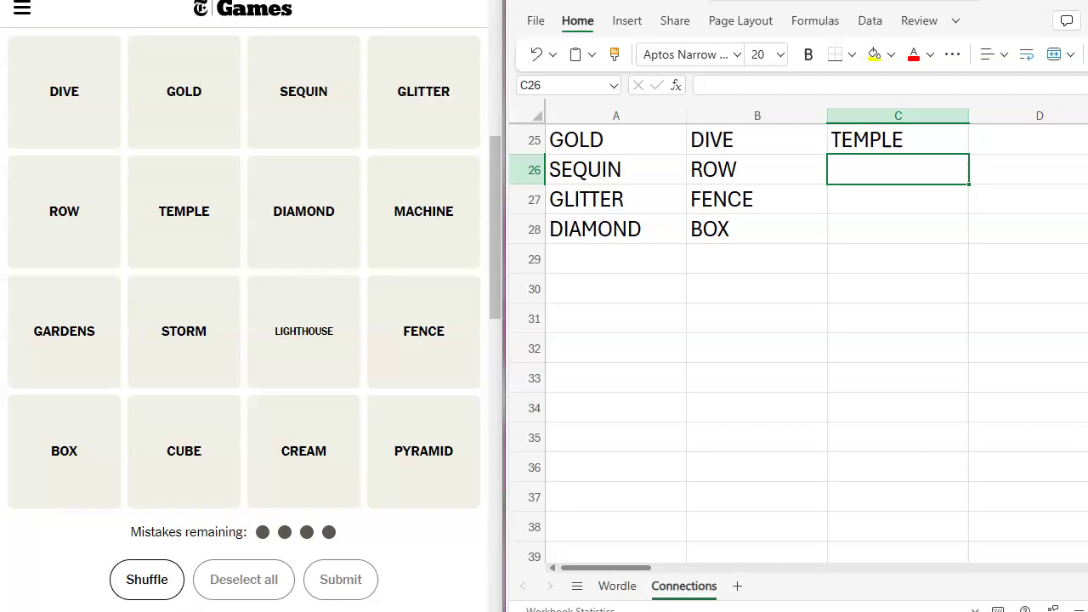
type("GARDENS")
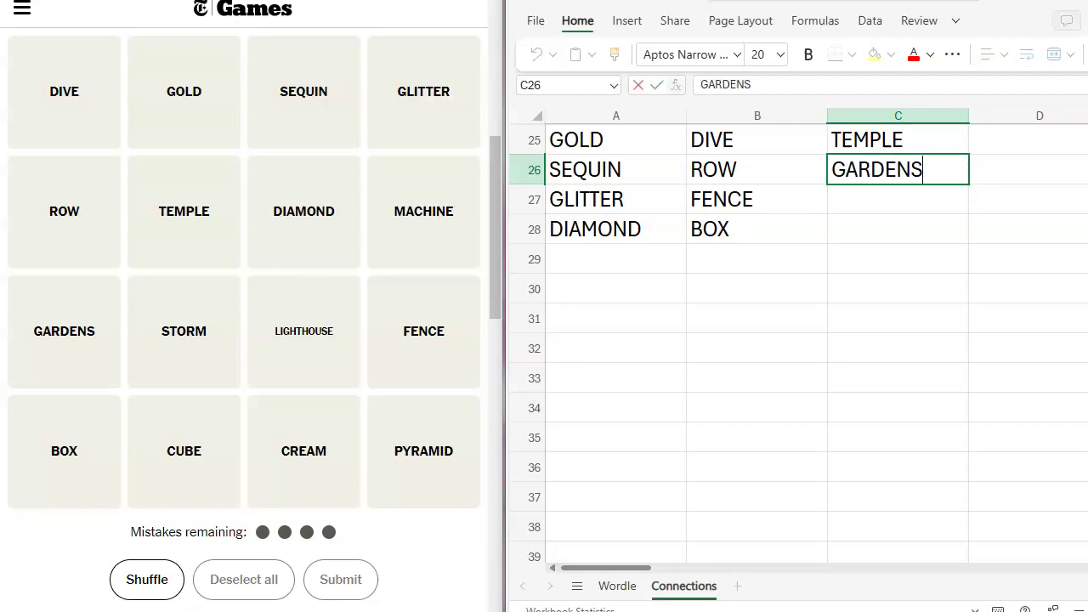
key("Return")
type("LIGHT")
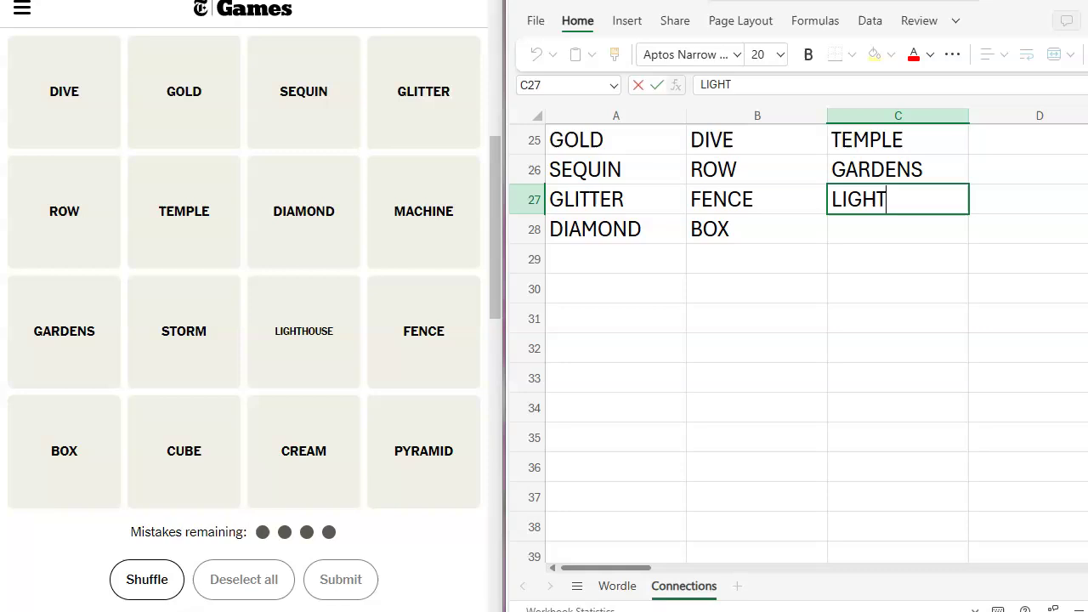
type("HOUSE")
key("Return")
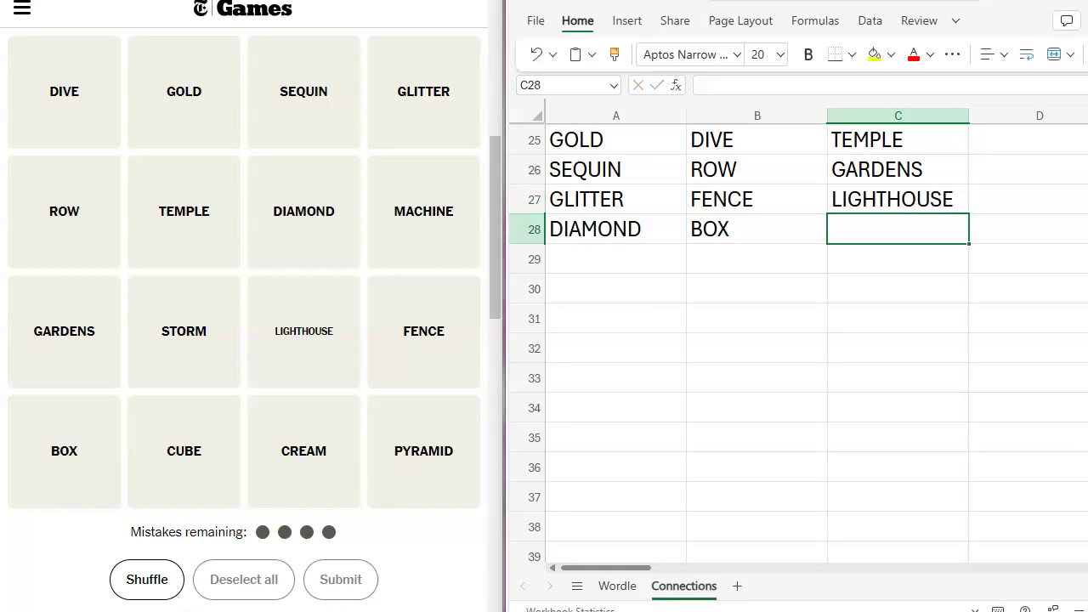
type("PRYA")
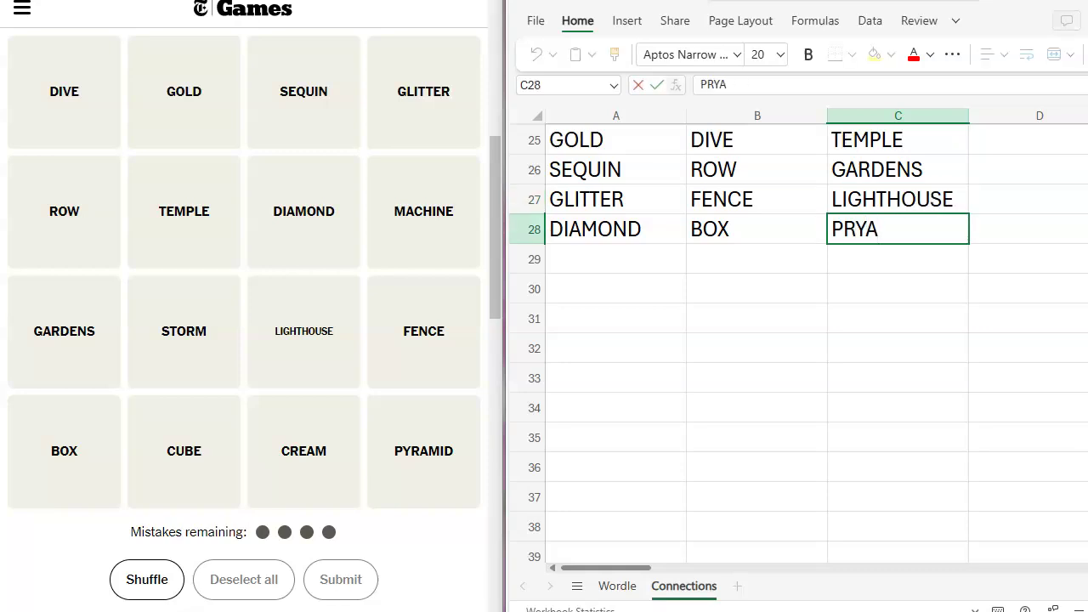
type("MID")
left_click(986, 340)
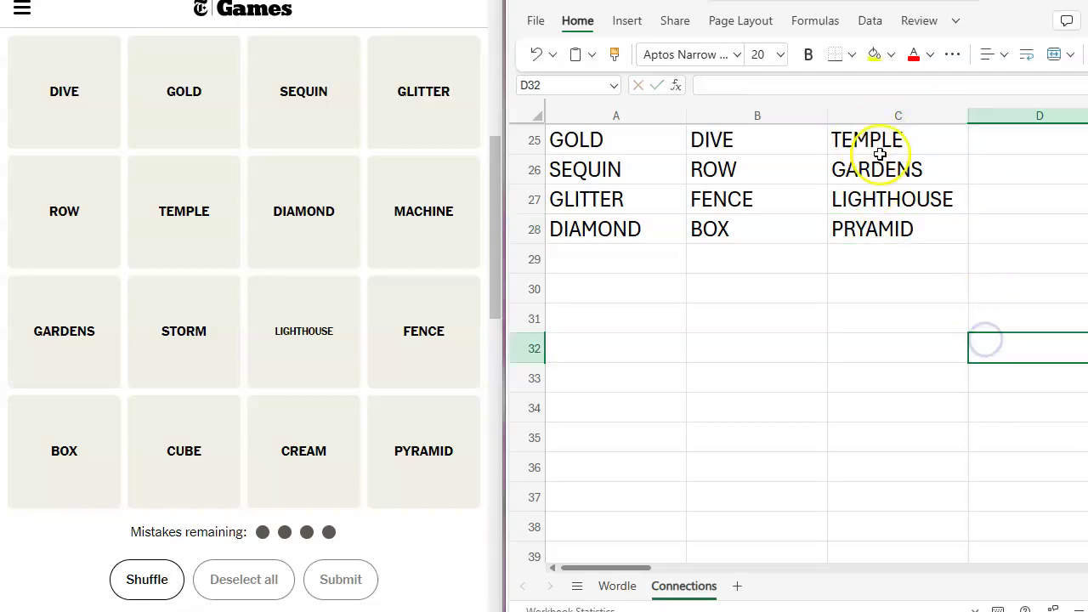
left_click(1020, 140)
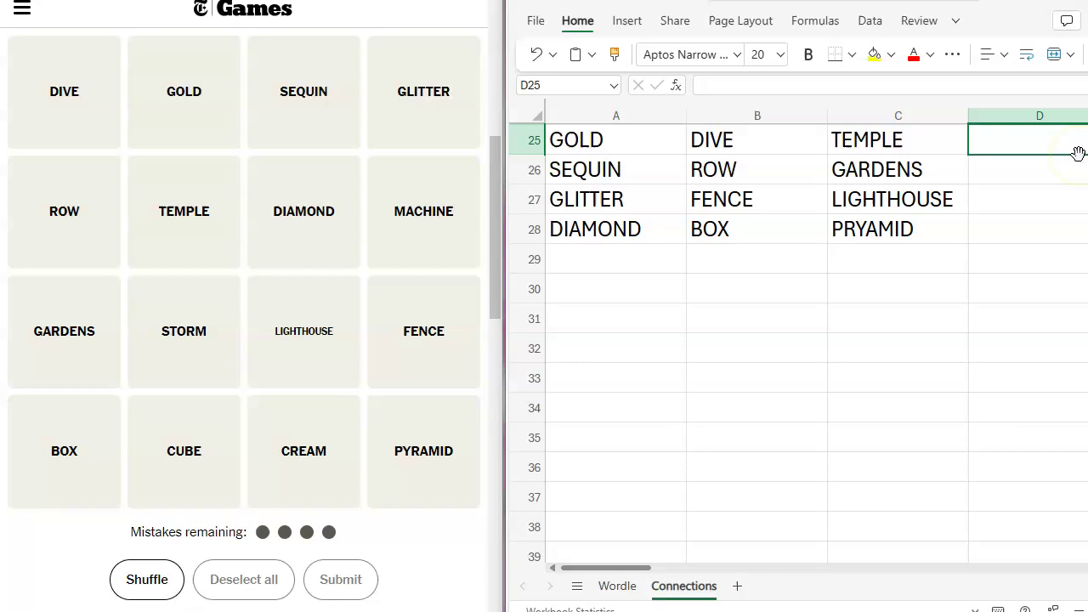
Enter MACHINE, STORM, CUBE and CREAM in D25–D28
type("MACHINE")
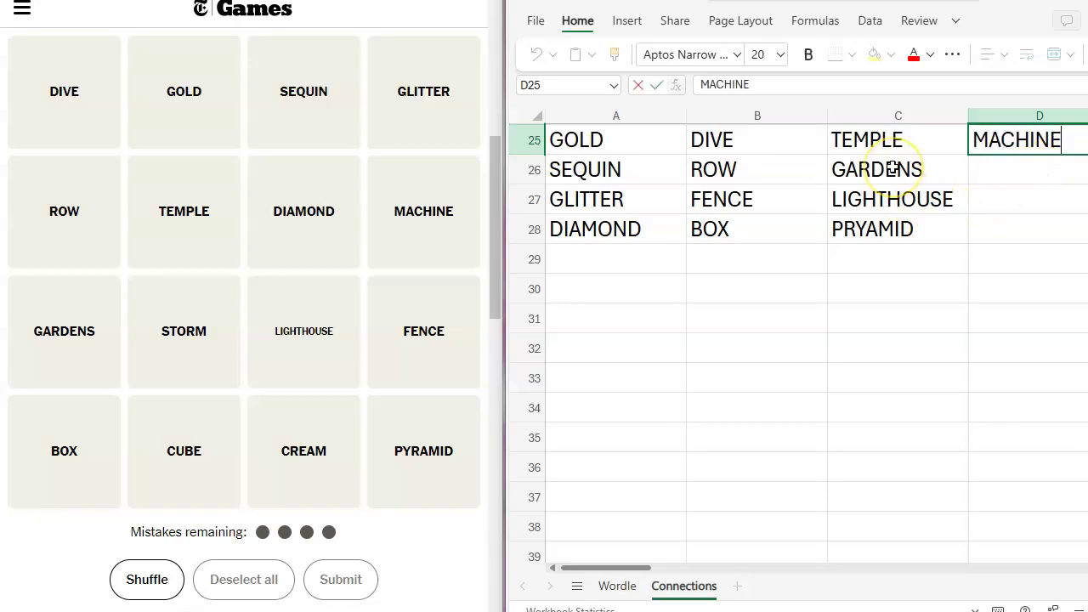
left_click(991, 166)
type("ST")
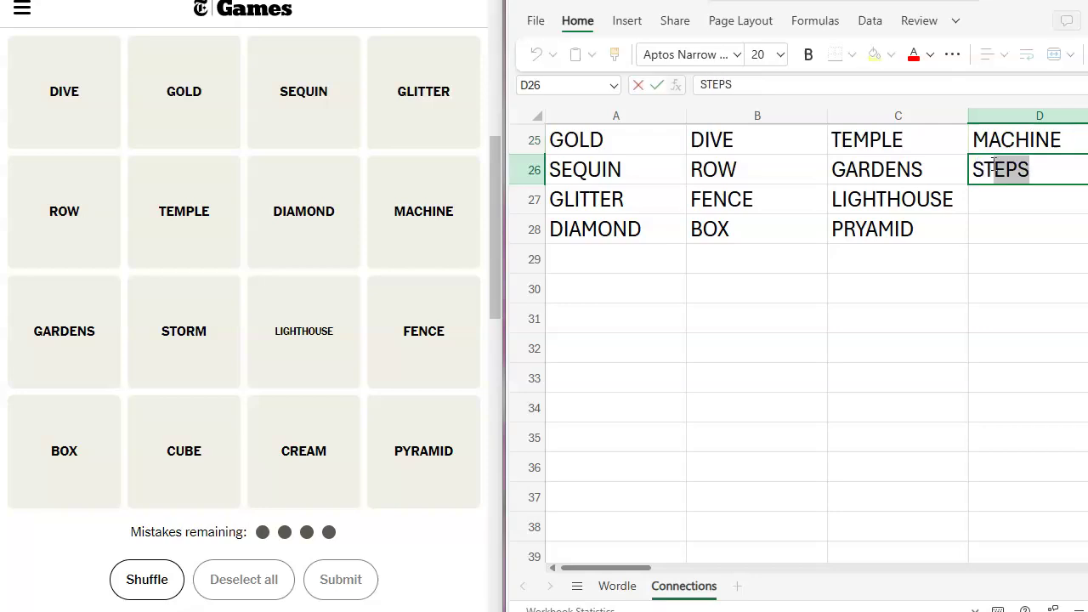
type("ORM")
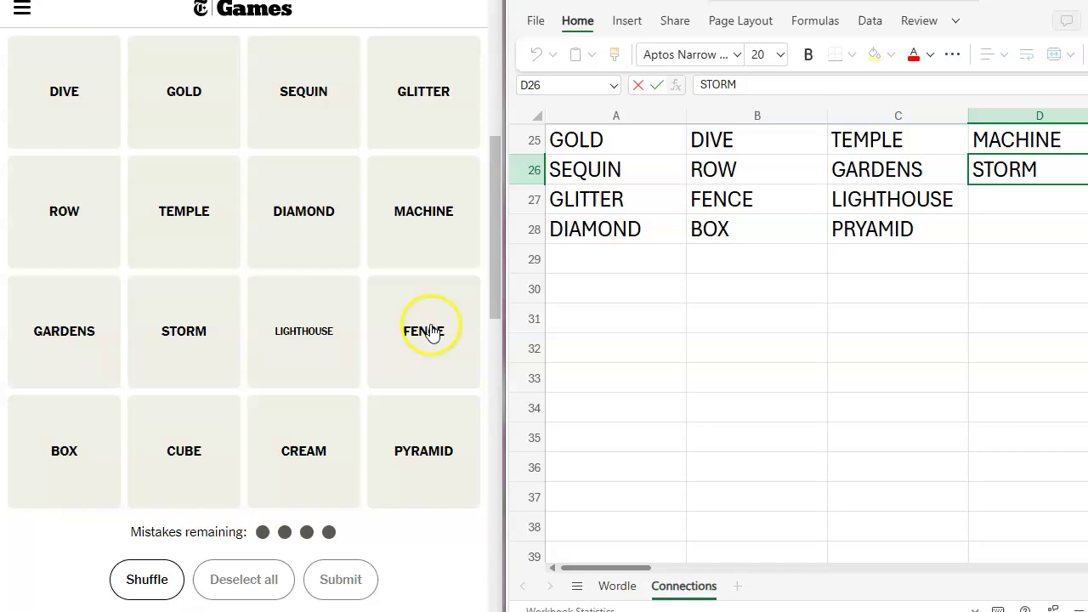
left_click(991, 201)
type("CUBE")
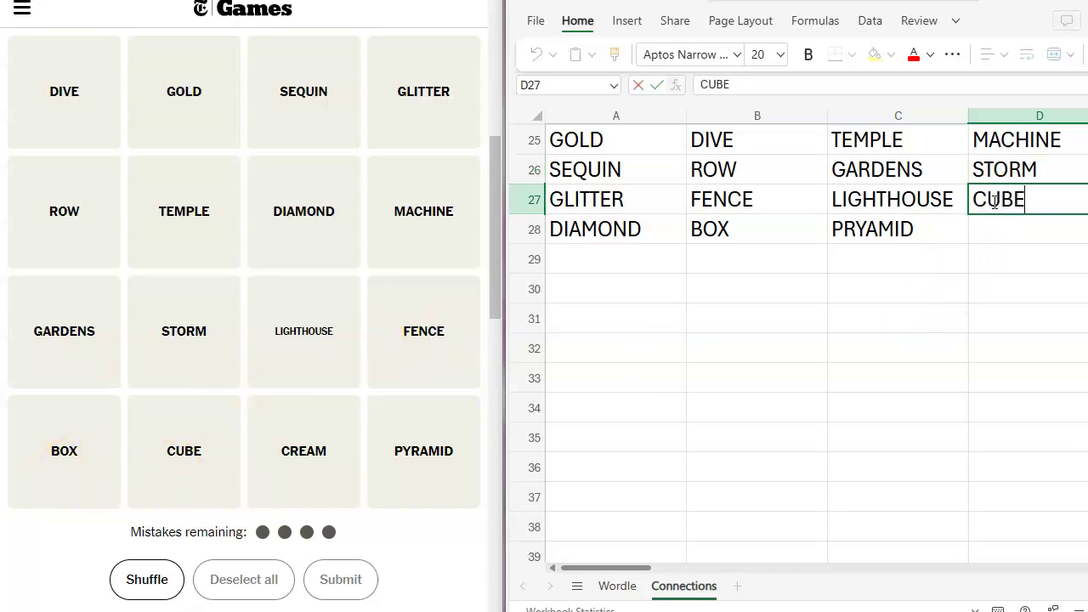
left_click(1039, 231)
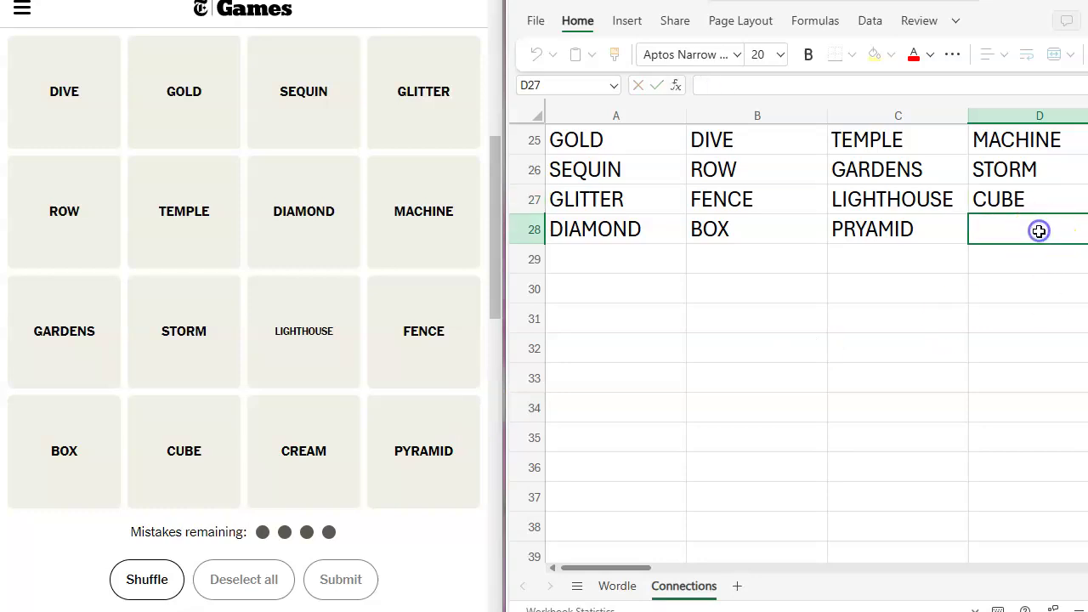
type("CREAM")
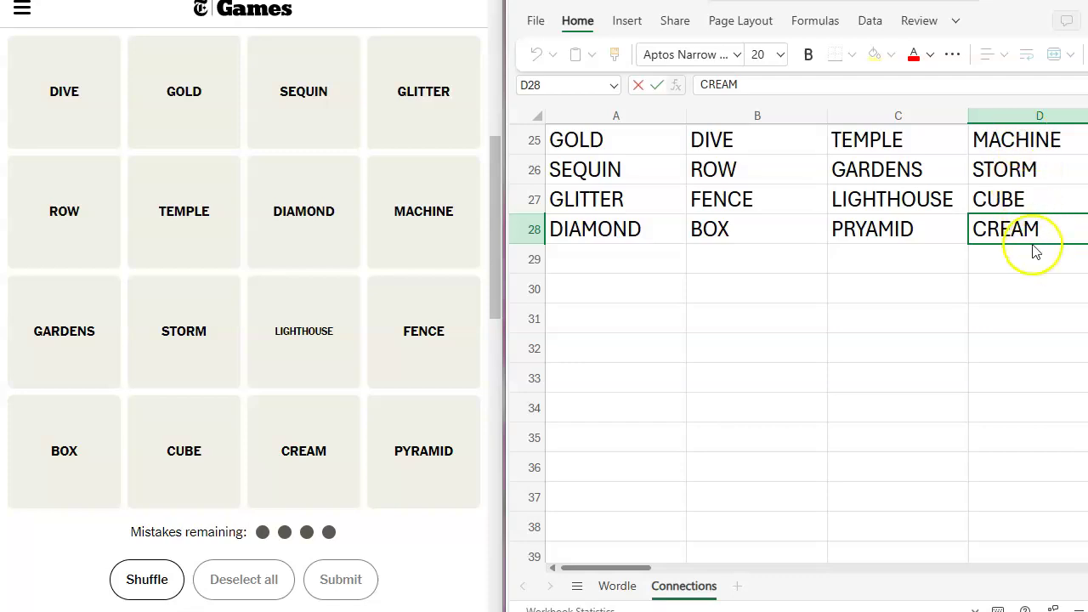
left_click(987, 377)
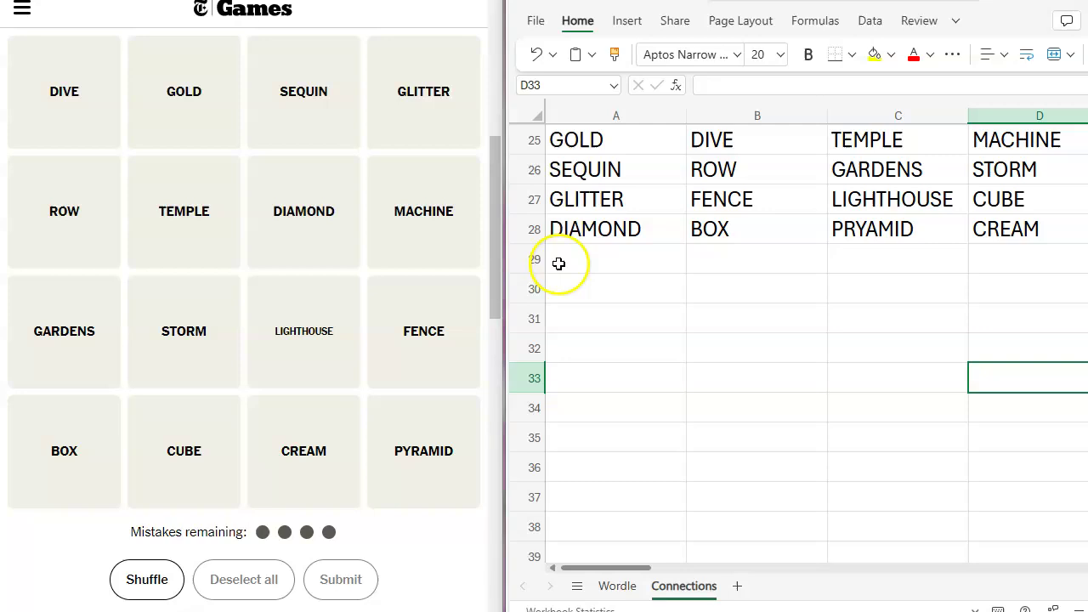
Select MACHINE, STORM, CUBE and CREAM and submit them as the ICE ___ group
left_click(434, 223)
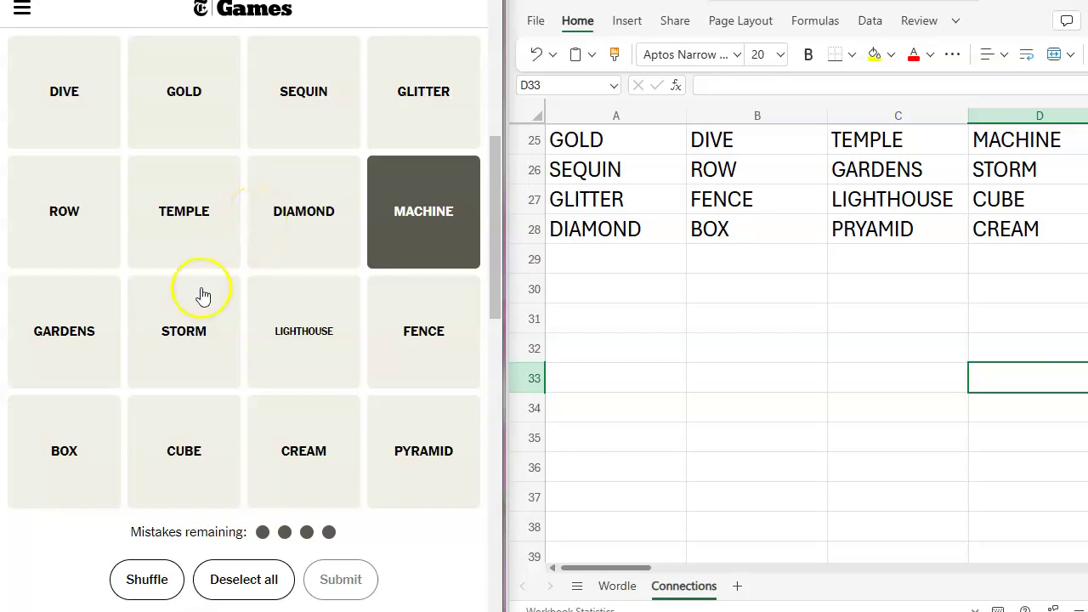
left_click(186, 341)
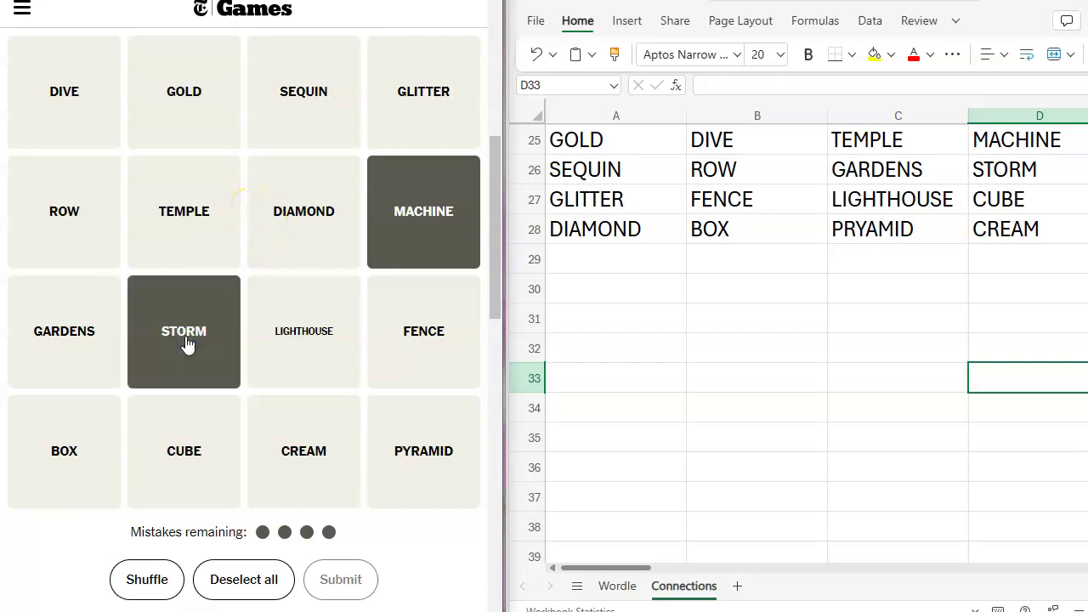
left_click(177, 451)
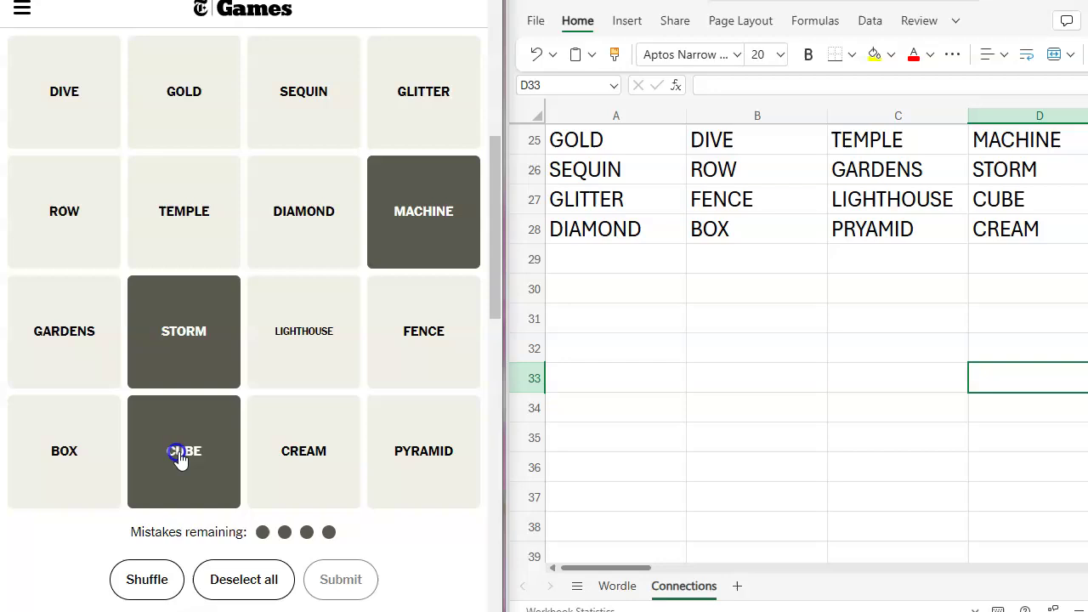
left_click(329, 469)
left_click(344, 580)
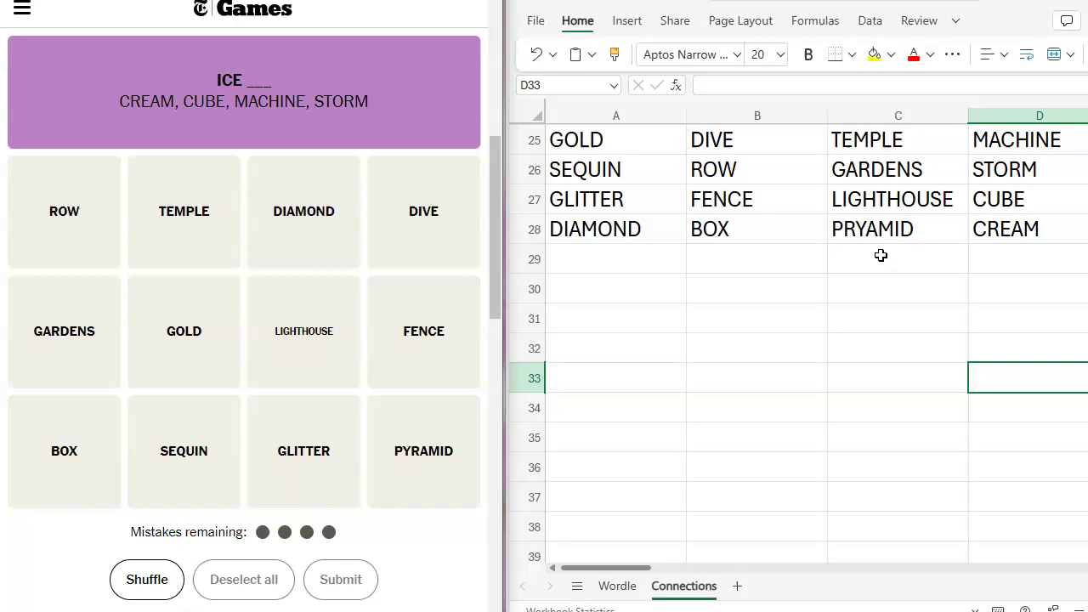
Select TEMPLE, LIGHTHOUSE, PYRAMID and GARDENS and submit them as one group
left_click(191, 223)
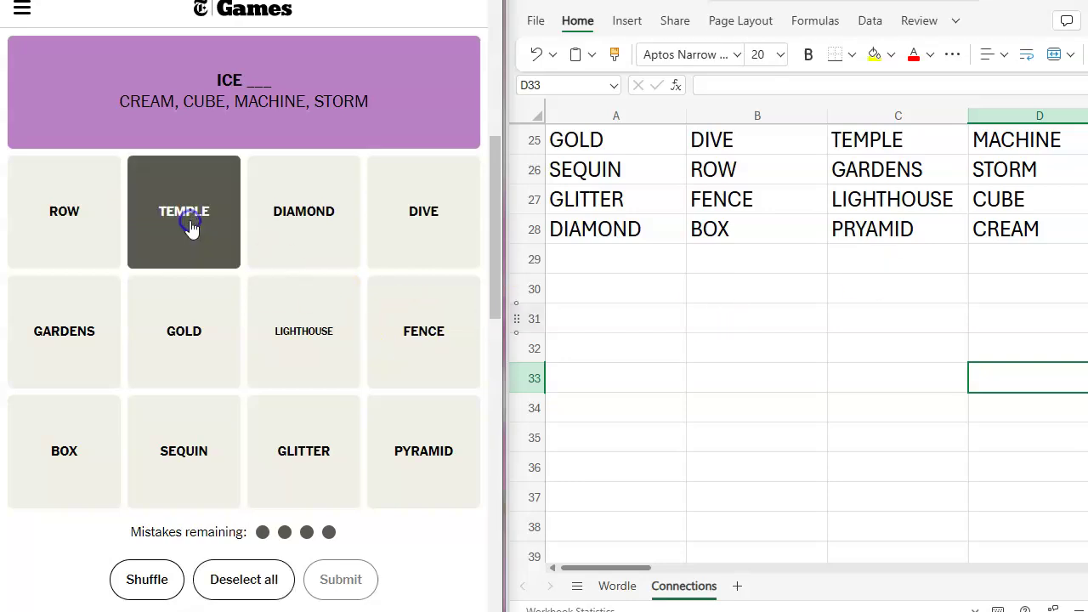
left_click(292, 328)
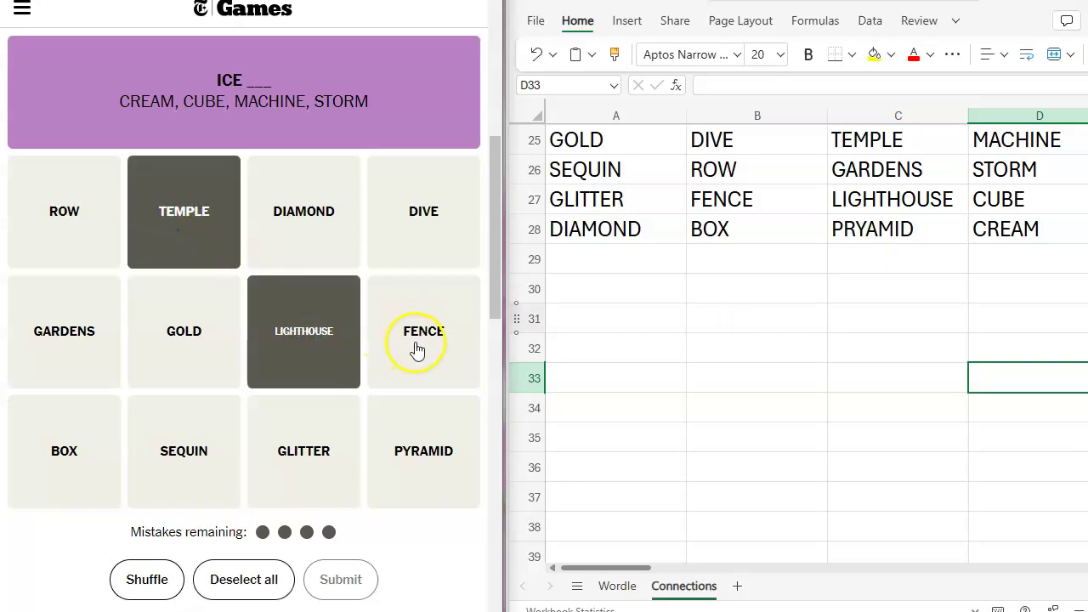
left_click(415, 464)
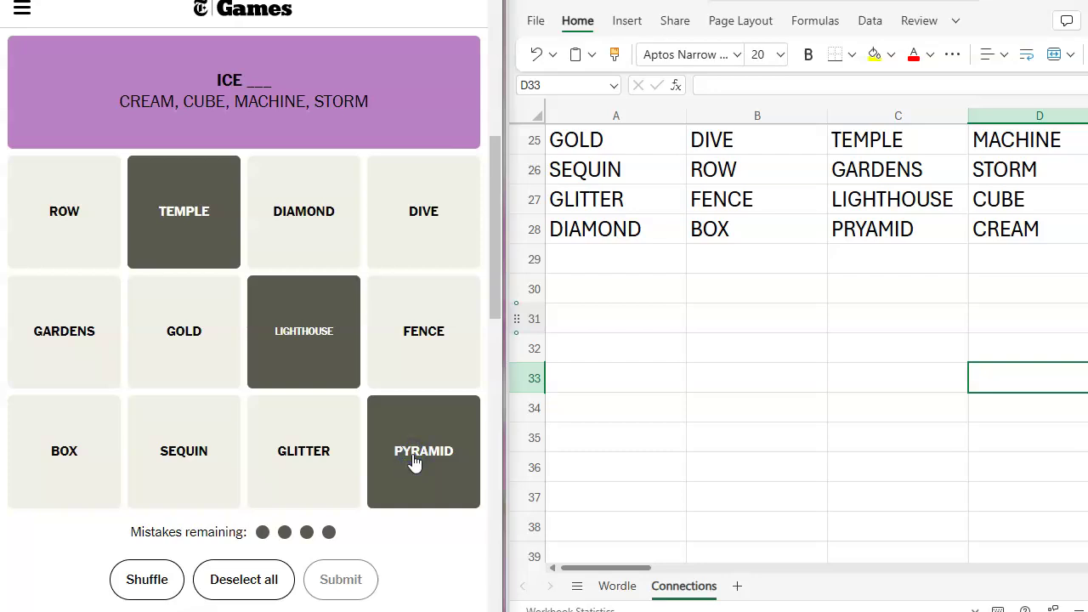
left_click(51, 330)
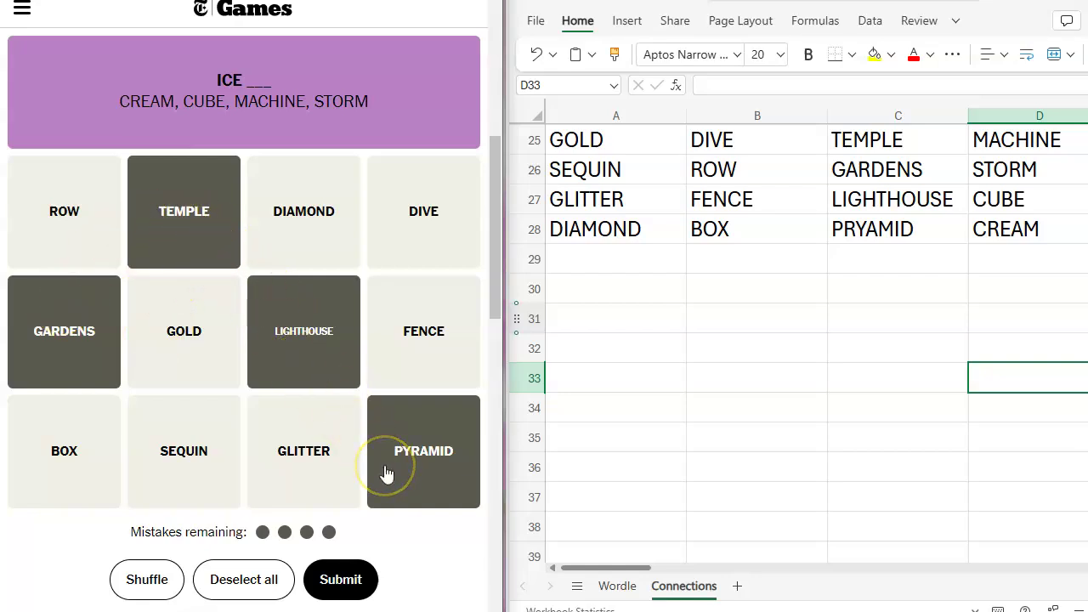
left_click(348, 590)
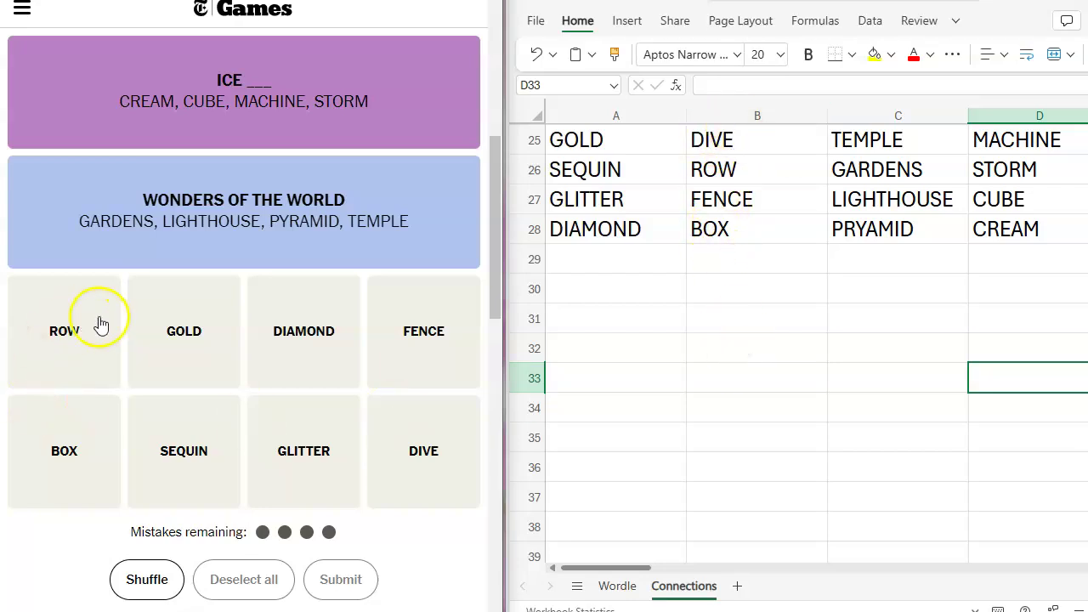
Submit ROW, BOX, DIVE and FENCE as the Olympic events group
left_click(64, 334)
left_click(71, 448)
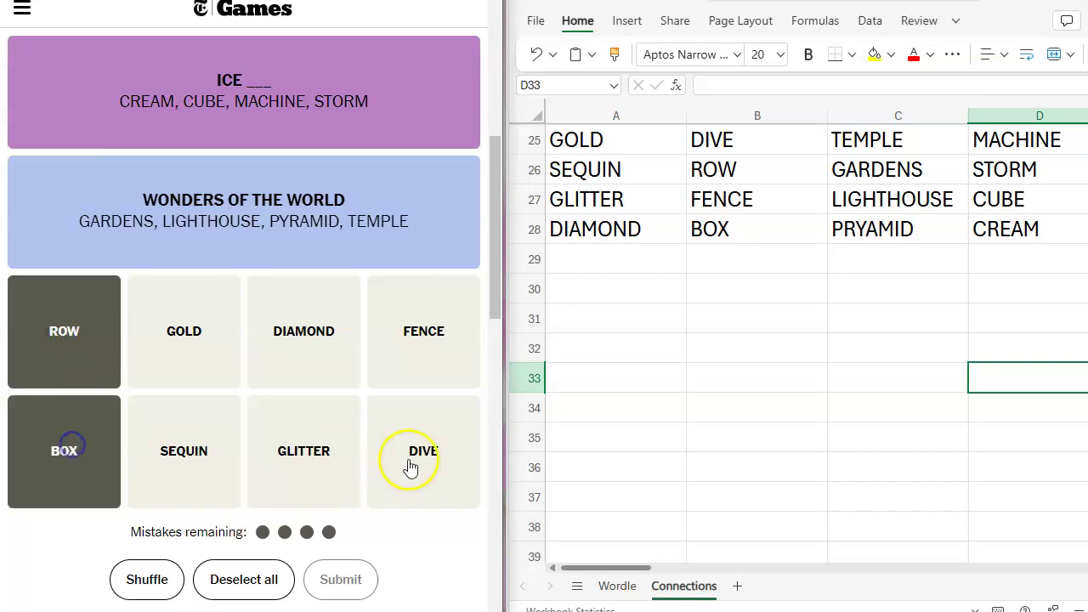
left_click(435, 461)
left_click(420, 327)
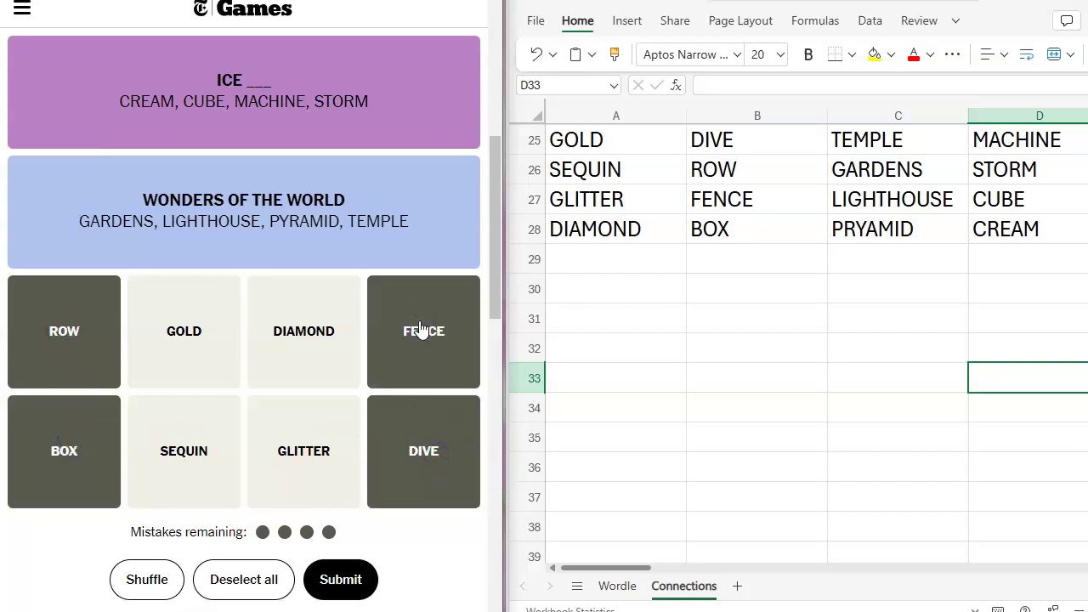
left_click(341, 580)
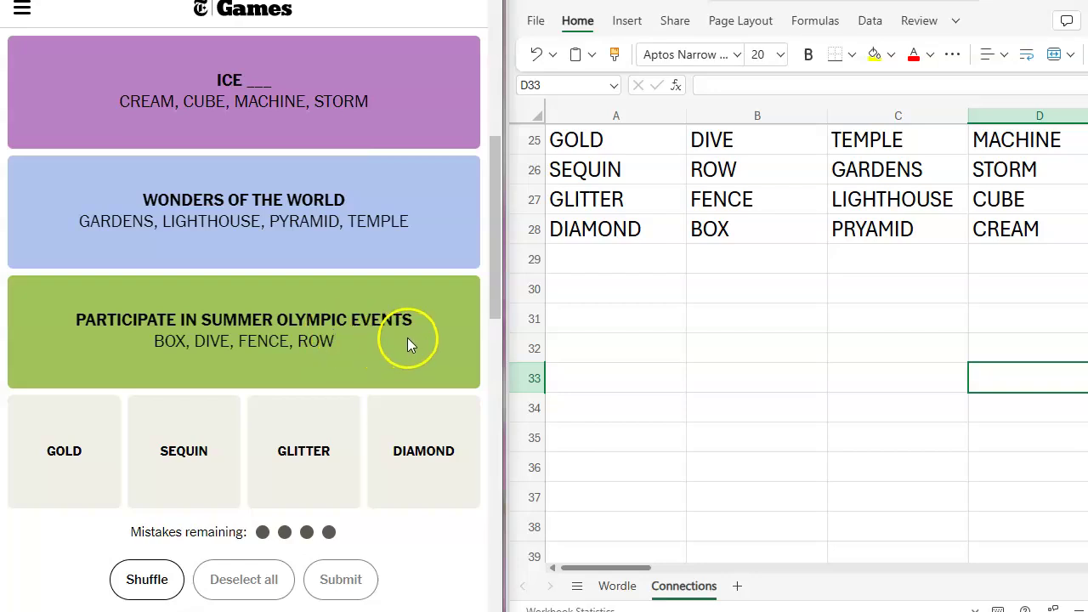
Submit GOLD, SEQUIN, GLITTER and DIAMOND as the final group
left_click(83, 451)
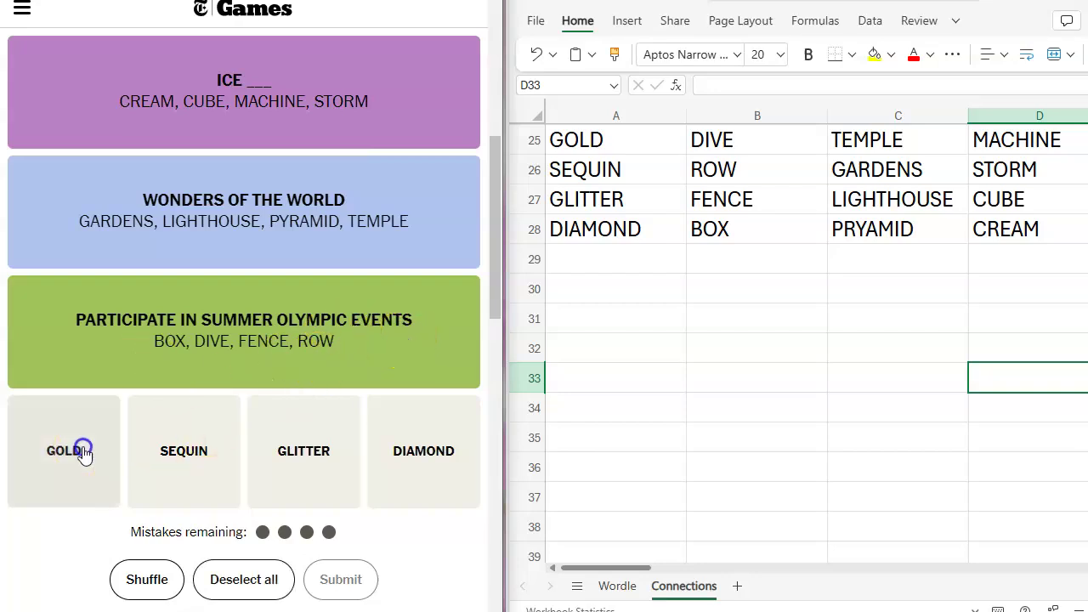
left_click(206, 460)
left_click(291, 454)
left_click(408, 447)
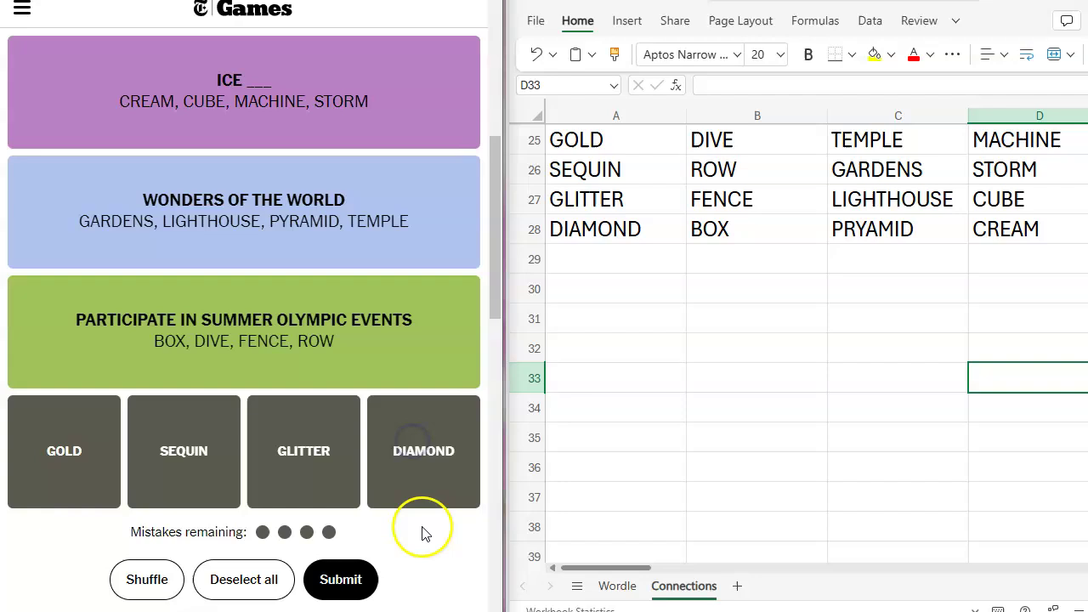
left_click(343, 585)
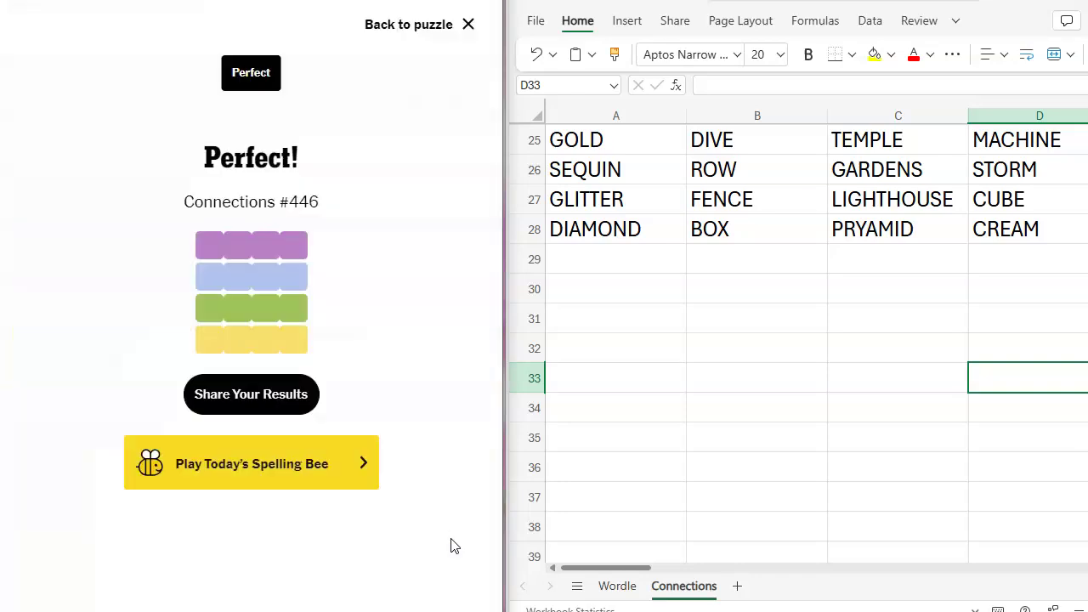
Reach the Perfect! results screen for Connections #446
left_click(404, 155)
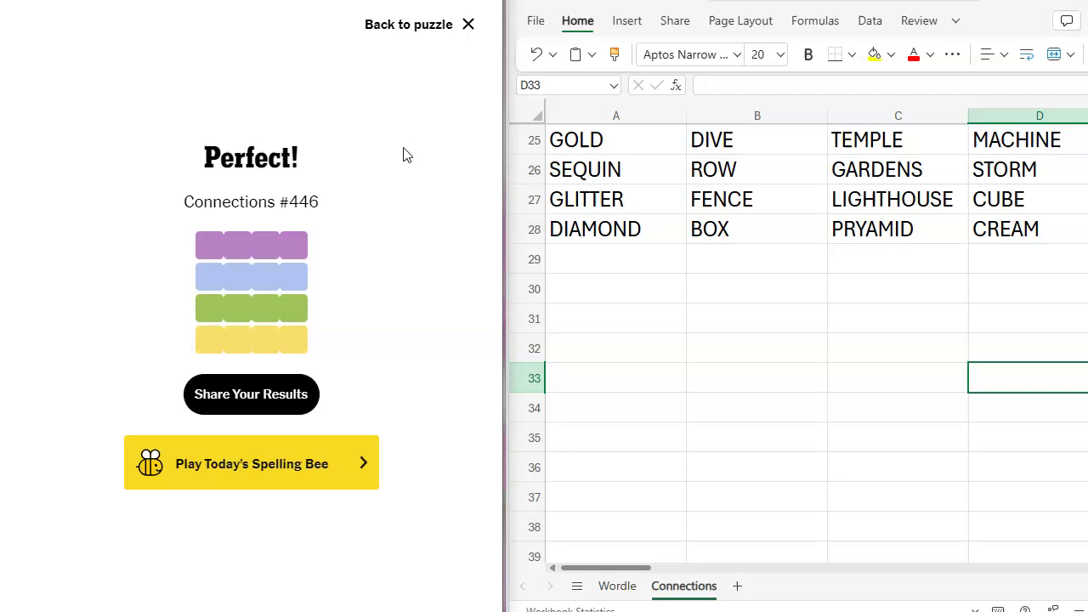